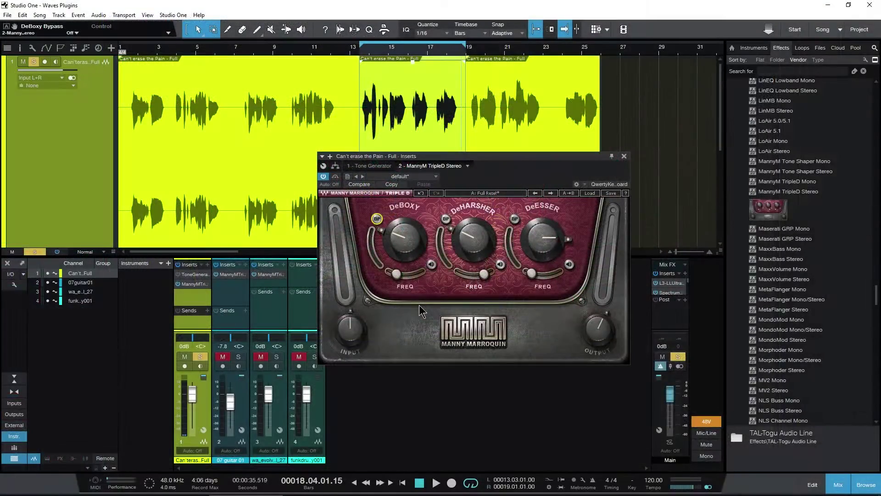
Try toggling the DeBoxy and DeHarsher bypasses, nudging the DeBoxy frequency and auditioning the DeBoxy band on its own
mouse_move(541, 250)
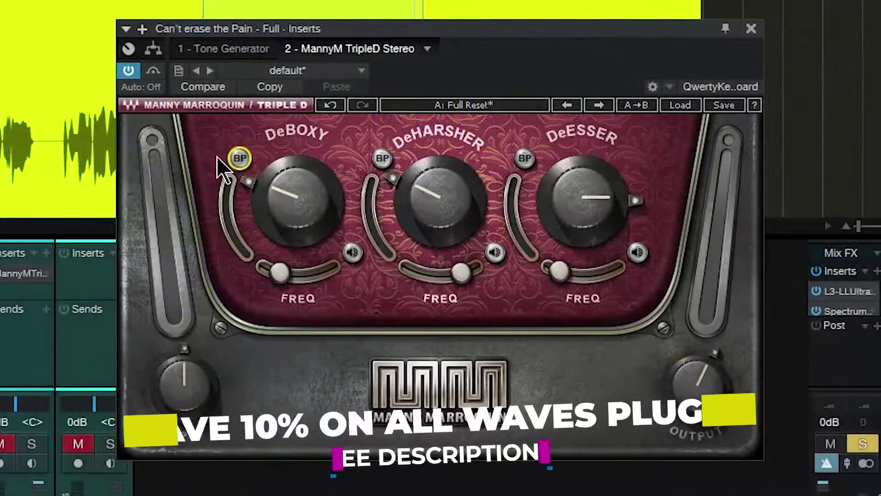
left_click(239, 160)
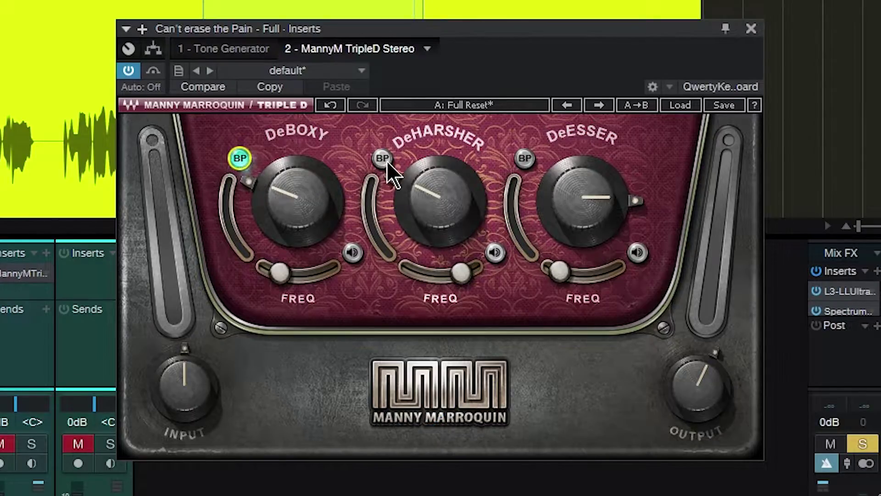
left_click(382, 159)
left_click(241, 161)
left_click(382, 162)
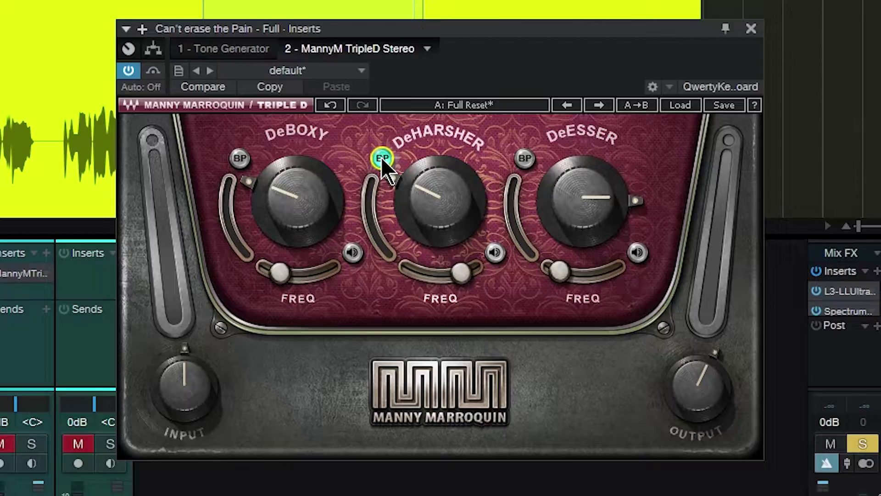
left_click(382, 159)
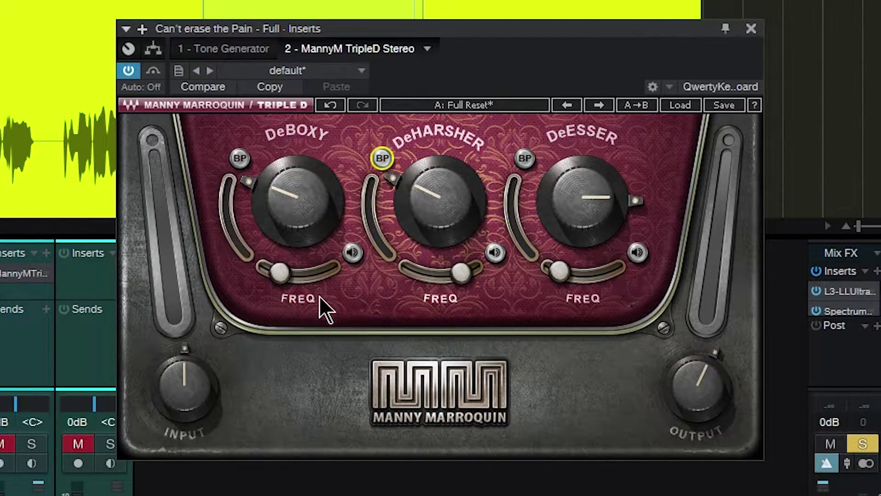
mouse_move(278, 274)
left_mouse_down()
mouse_move(293, 274)
mouse_move(280, 274)
left_mouse_up()
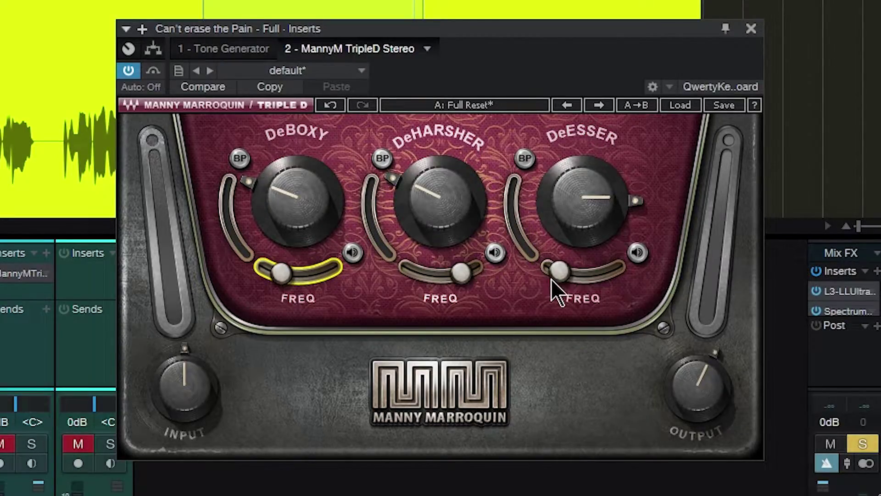
left_click(352, 252)
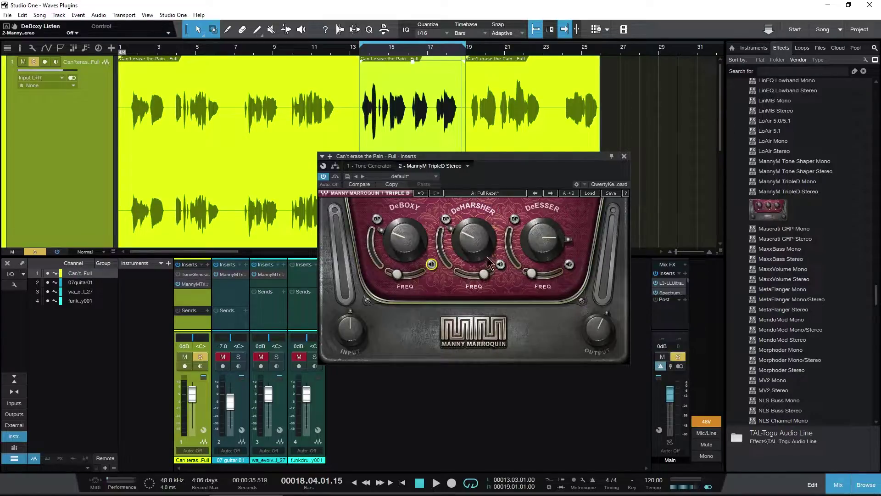
Bypass the DeBoxy, DeHarsher and DeEsser bands on the vocal track and play the unprocessed vocal
mouse_move(494, 242)
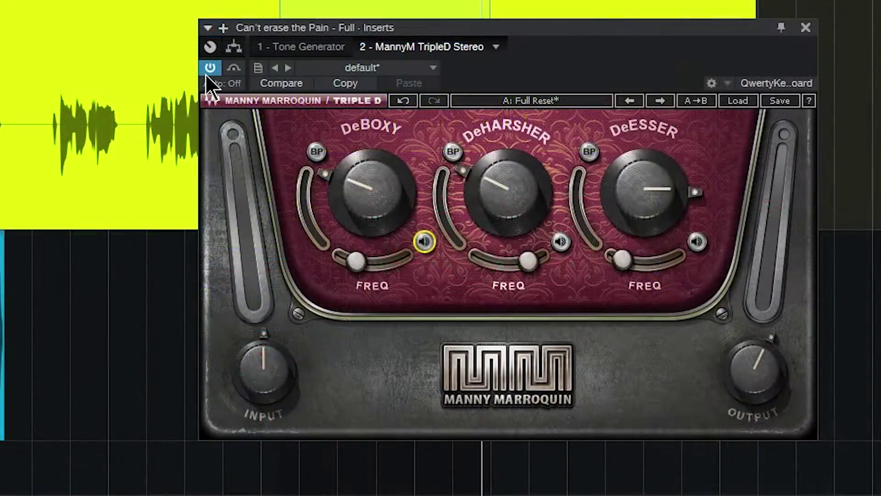
left_click(588, 151)
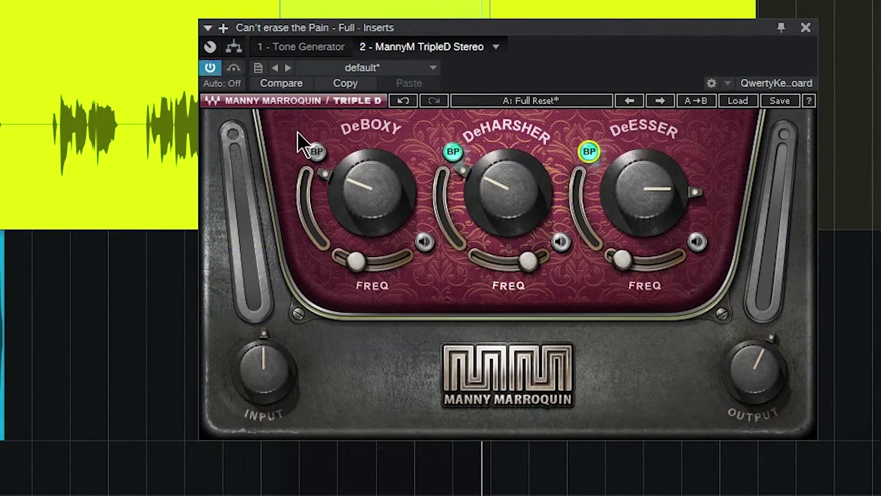
left_click(316, 152)
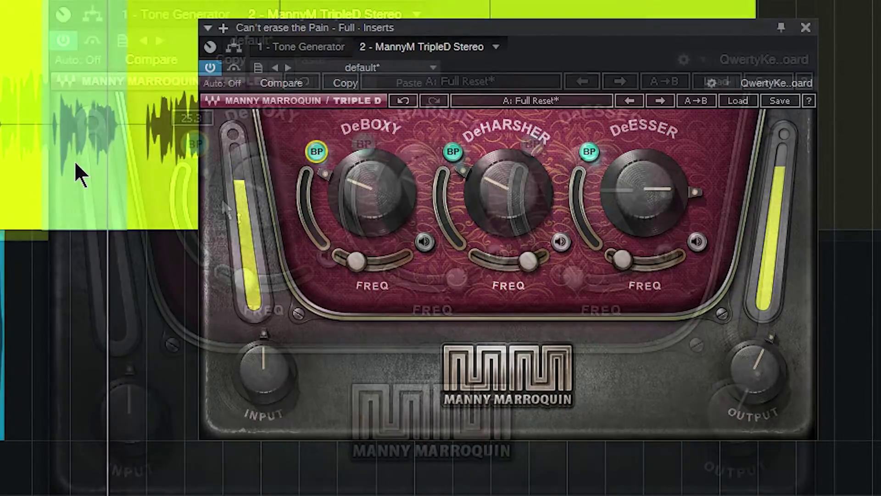
Reactivate the DeBoxy band, lower its frequency while soloed, set its threshold to 27.3, and compare it with bypass
mouse_move(338, 195)
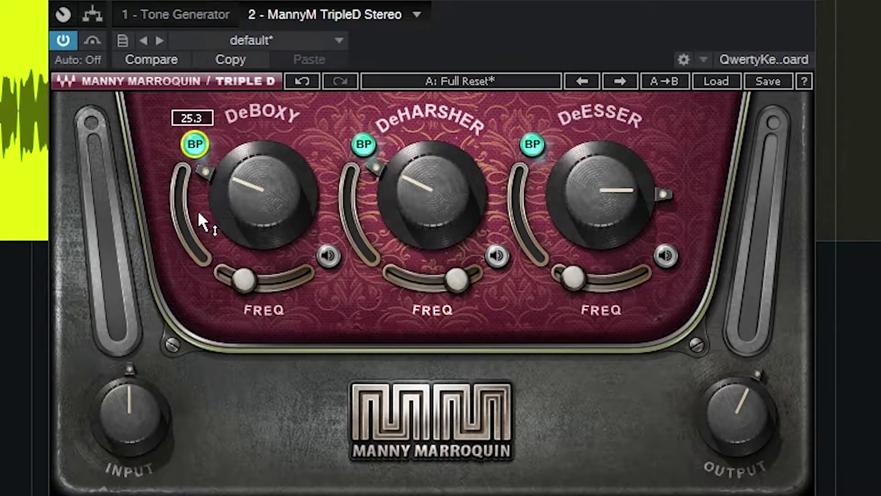
left_click(195, 144)
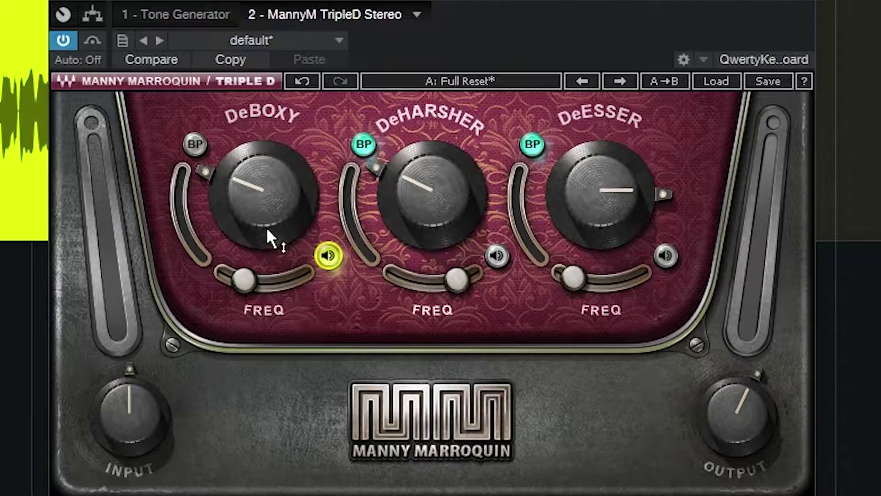
mouse_move(267, 230)
mouse_move(244, 278)
left_mouse_down()
mouse_move(228, 277)
mouse_move(308, 278)
mouse_move(234, 277)
left_mouse_up()
left_click_drag(262, 196, 240, 200)
left_click(327, 257)
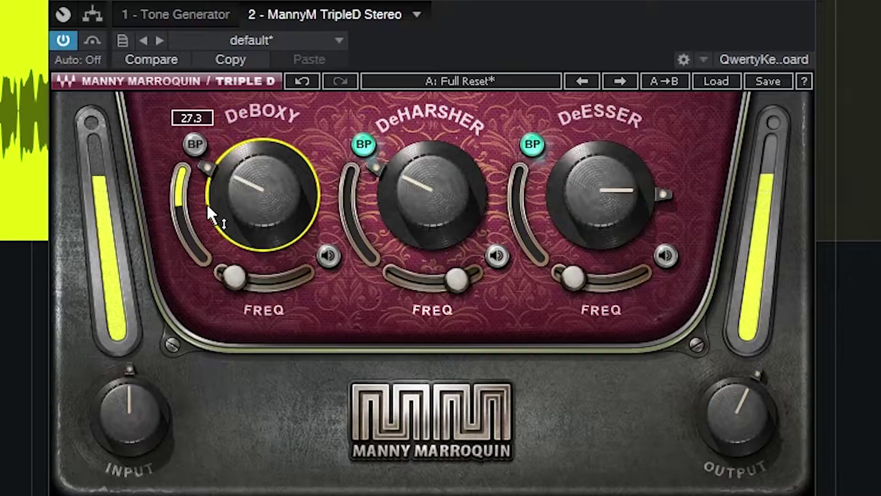
left_click(195, 146)
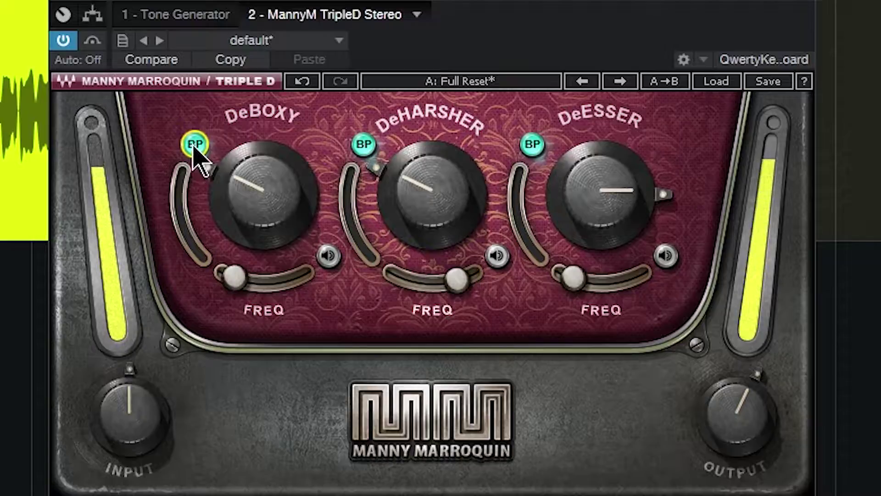
left_click(195, 145)
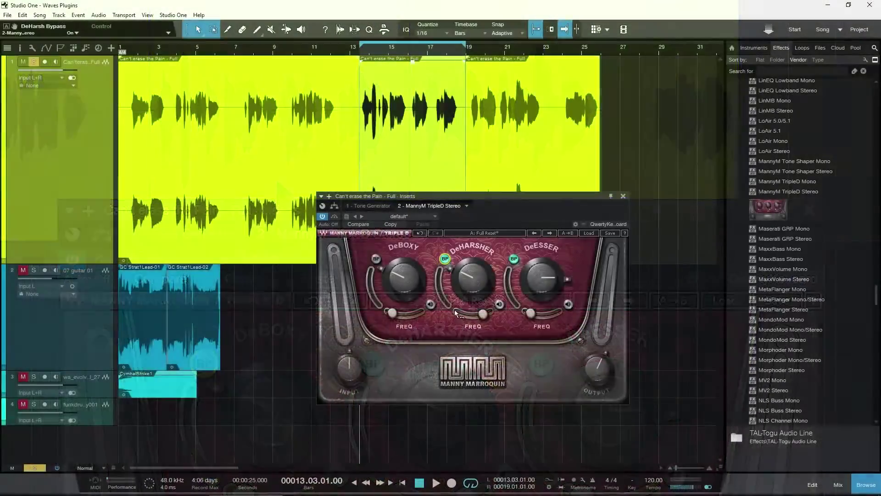
Reactivate the DeHarsher band and fine-tune its frequency slightly downward while auditioning it alone during playback
left_click(363, 144)
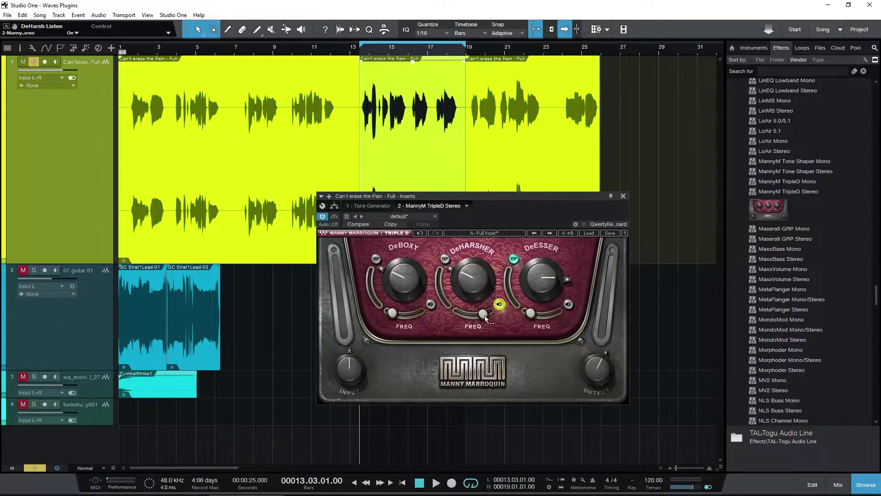
key("space")
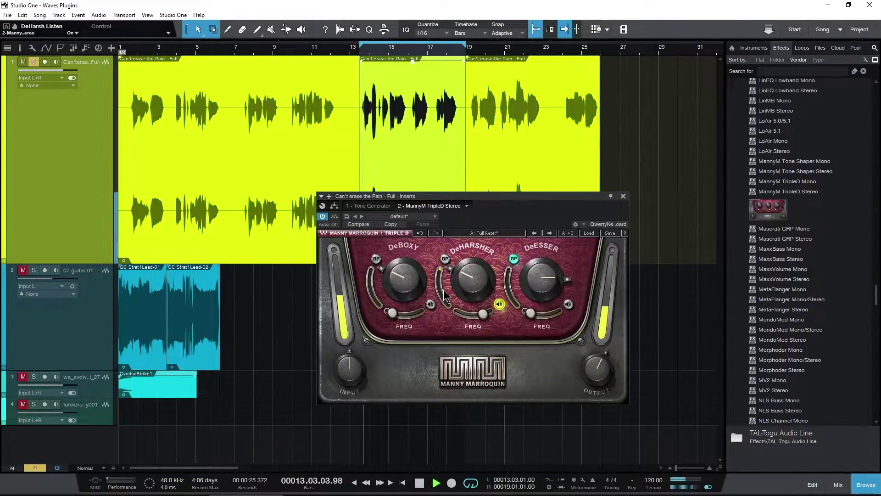
mouse_move(483, 313)
left_mouse_down()
mouse_move(460, 313)
mouse_move(482, 314)
left_mouse_up()
left_click(499, 304)
Compare the vocal with the plug-in switched off, and with it active set the DeHarsher threshold to 28.7
left_click(322, 217)
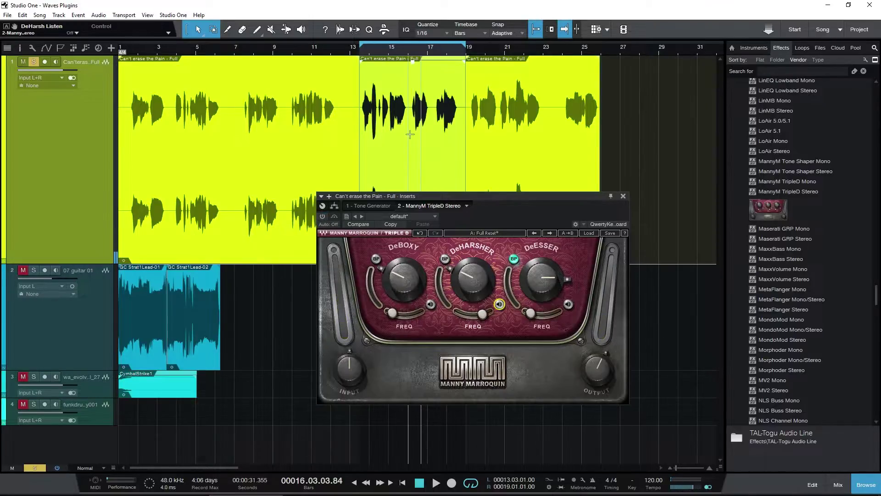
key("space")
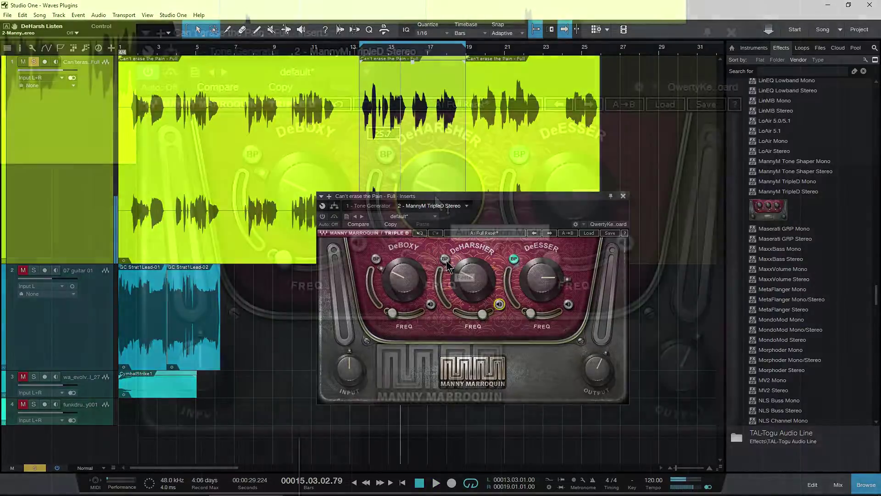
mouse_move(470, 278)
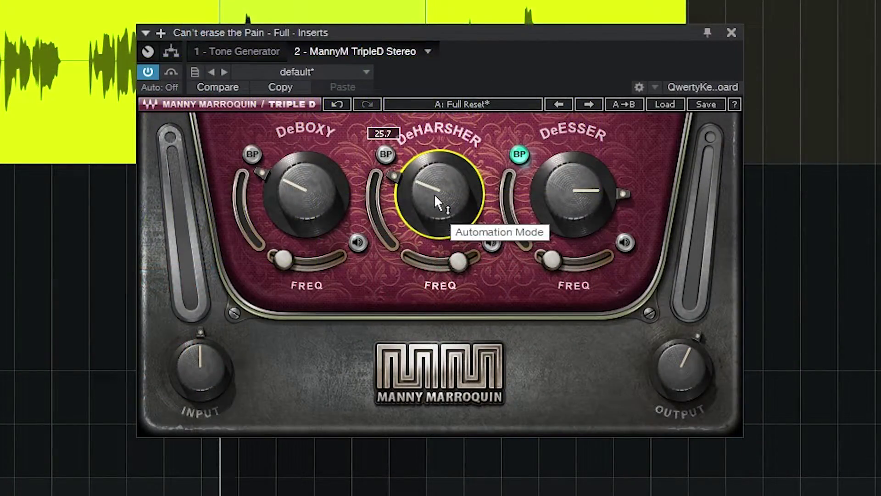
mouse_move(436, 197)
left_mouse_down()
mouse_move(436, 178)
mouse_move(441, 204)
mouse_move(441, 189)
left_mouse_up()
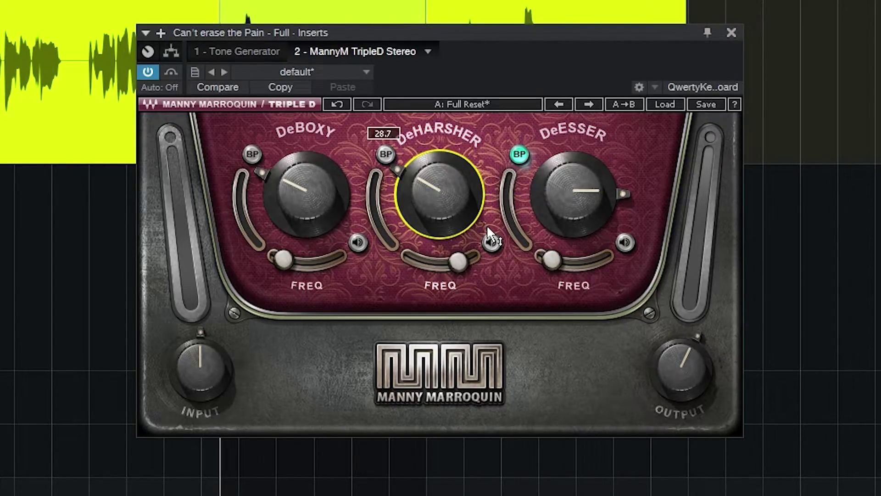
Reactivate the DeEsser band and set its frequency to 20.8 while auditioning it alone
left_click(519, 155)
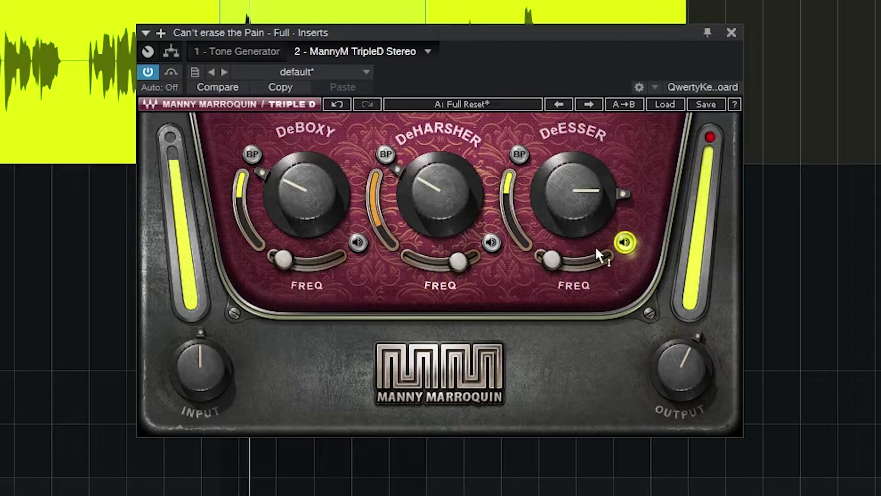
left_click(577, 190)
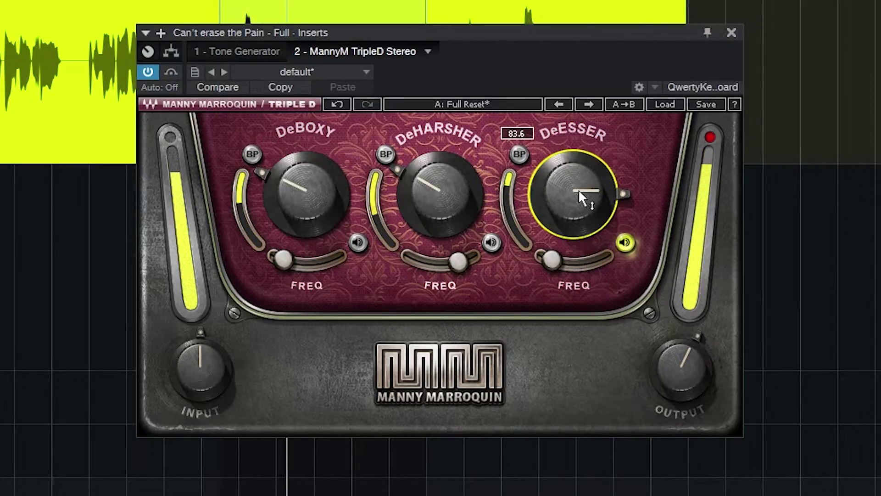
mouse_move(550, 268)
left_mouse_down()
mouse_move(599, 262)
mouse_move(556, 261)
left_mouse_up()
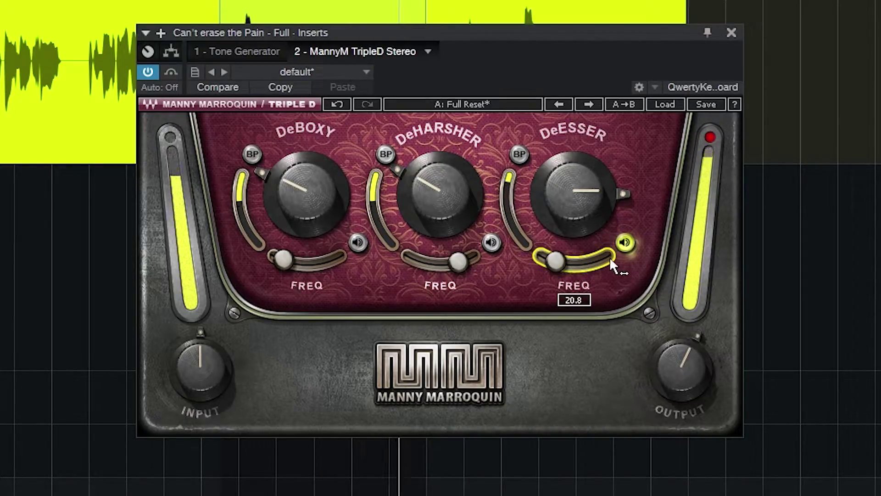
left_click(624, 243)
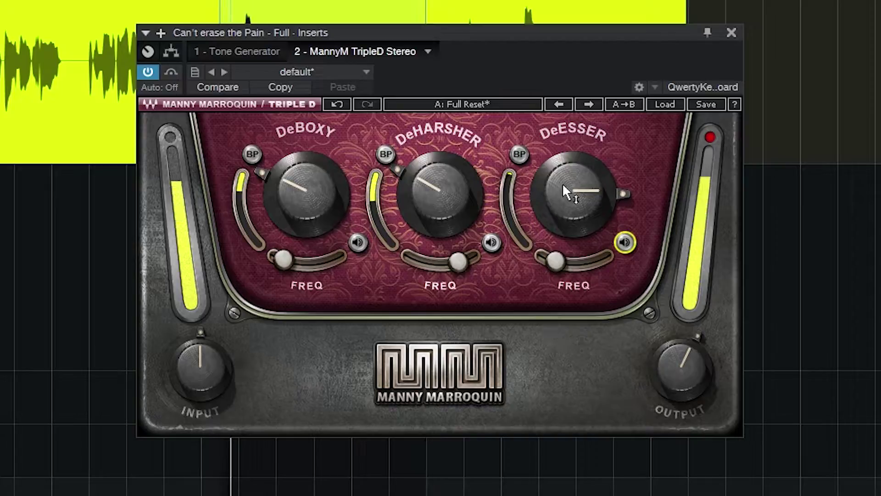
Sweep the DeEsser threshold during playback, settle on 74.1, and play through the vocal with all bands active
left_click_drag(565, 184, 566, 245)
left_click_drag(580, 202, 580, 158)
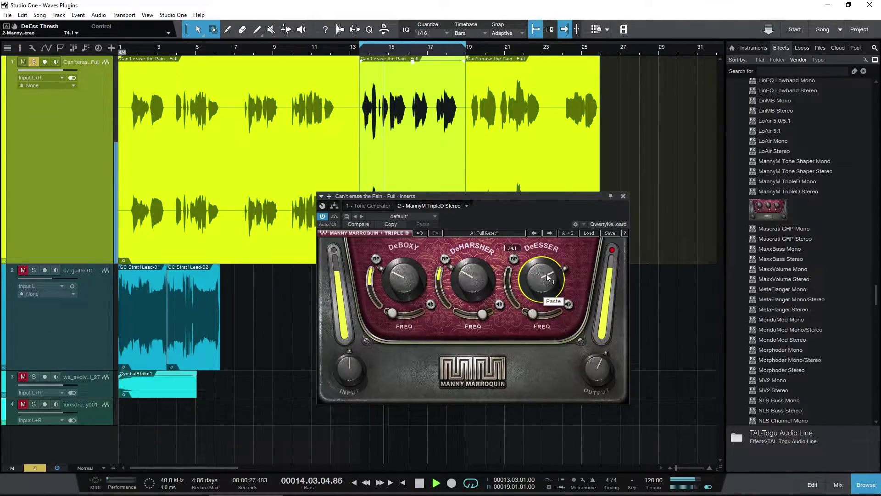
key("space")
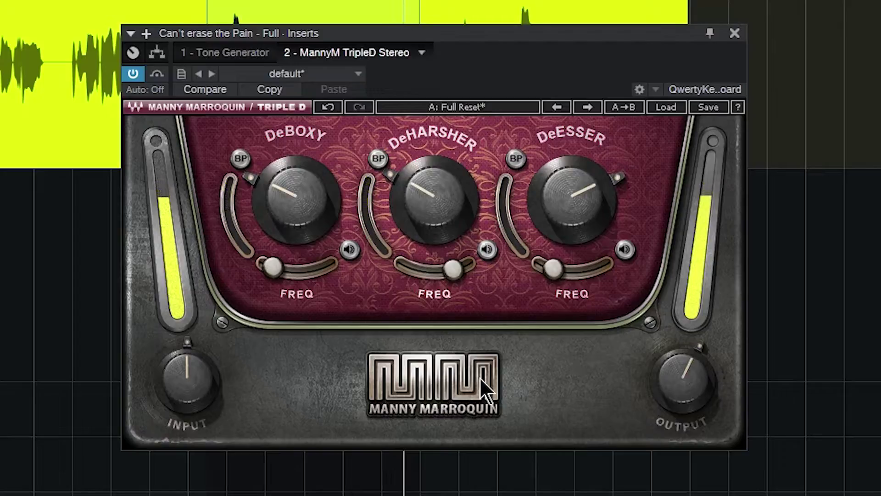
key("space")
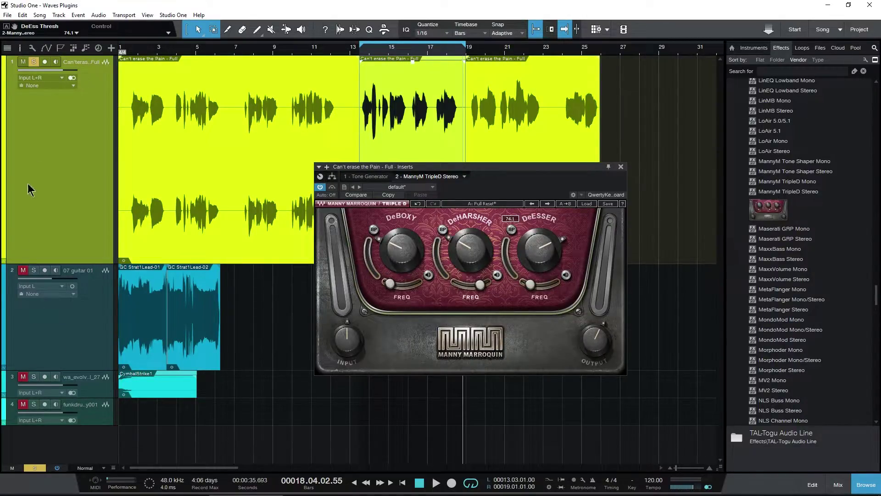
Switch to the 07 guitar 01 track, solo it, and open its MannyM TripleD insert for playback of the first clip
left_click(79, 331)
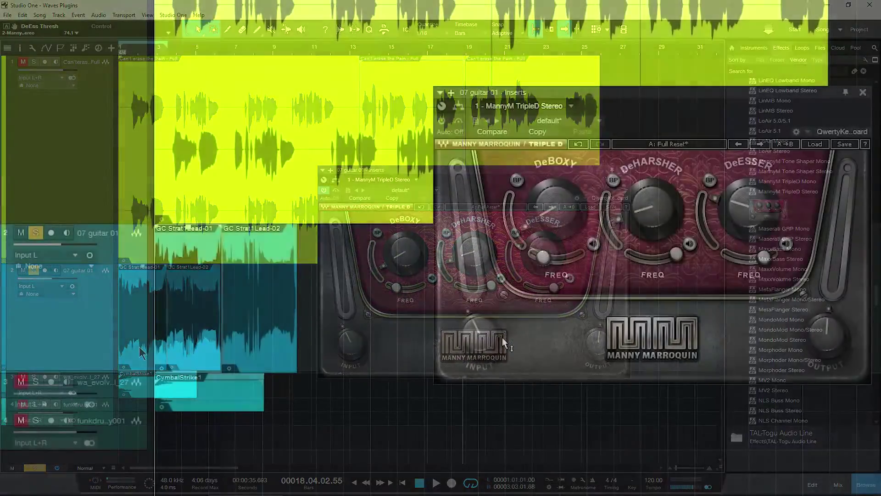
mouse_move(364, 344)
key("space")
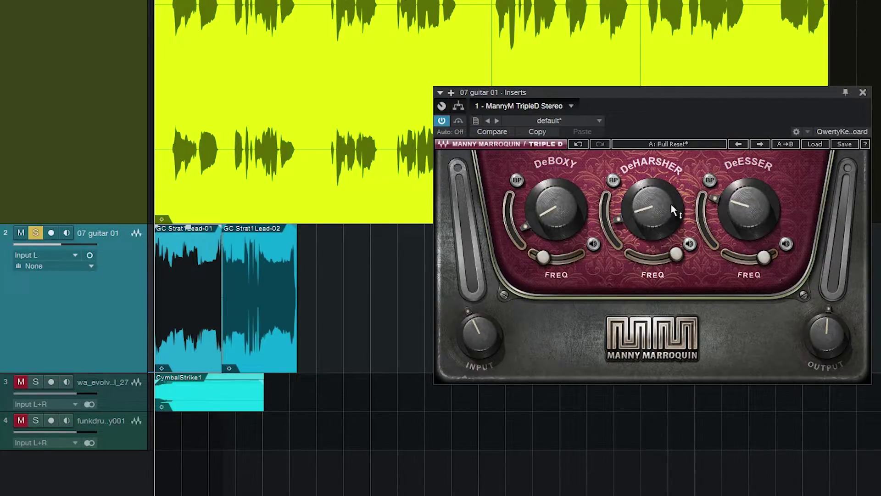
Raise the guitar's DeBoxy threshold to about 16 and its DeHarsher threshold to about 13 during looped playback
left_click_drag(552, 215, 552, 210)
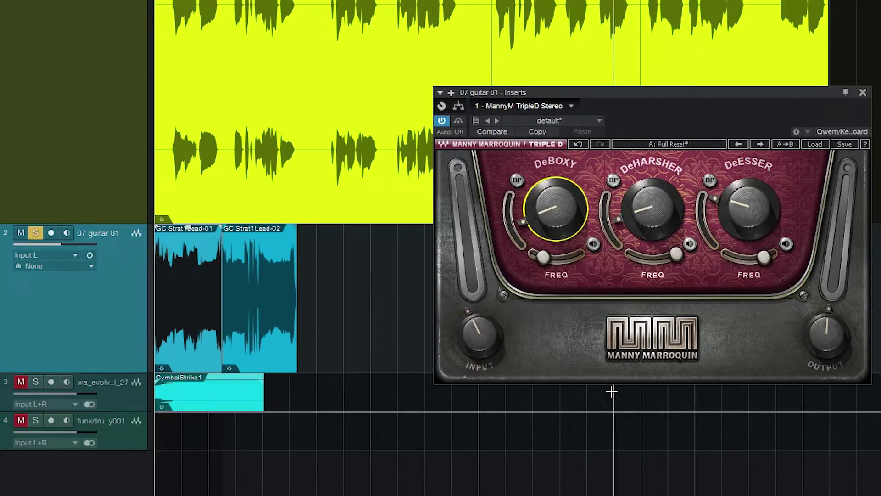
key("space")
left_click(606, 242)
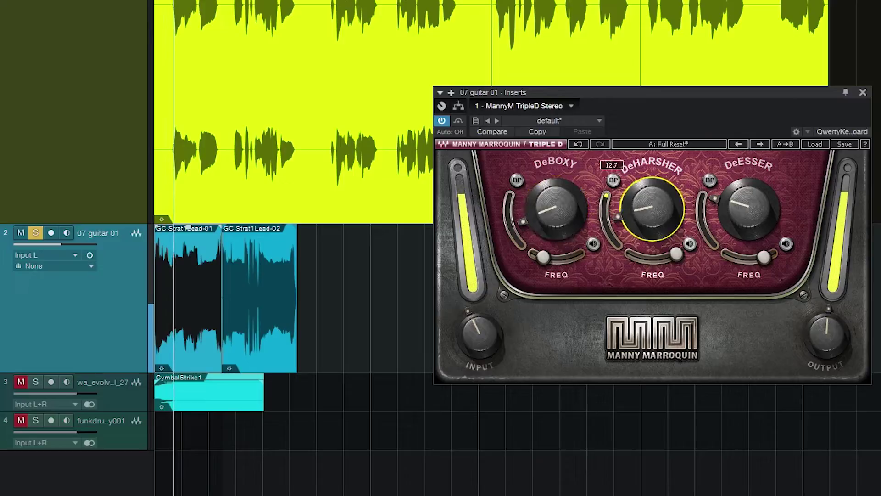
key("shift+Tab")
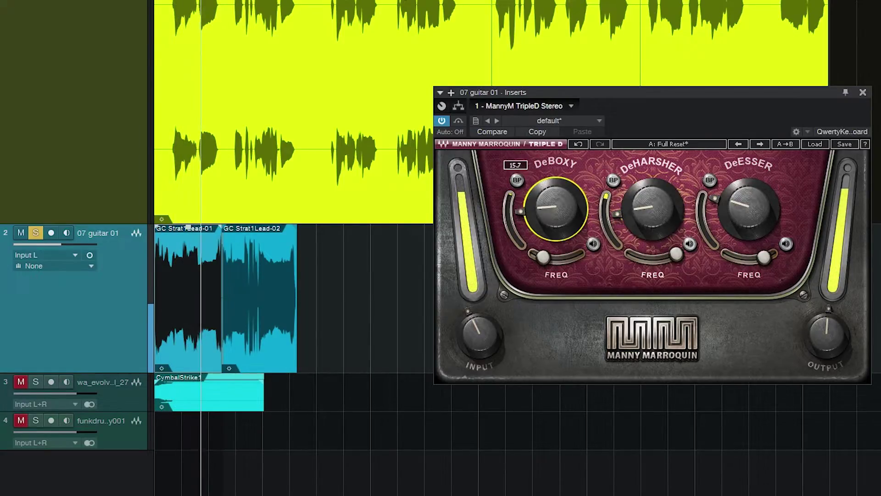
Raise the guitar's DeEsser threshold to 40.1 and bypass the DeEsser band
left_click(741, 218)
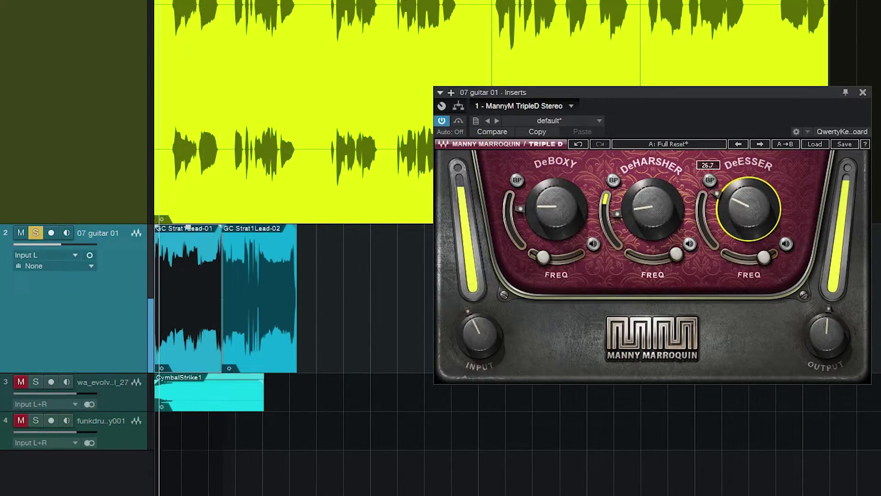
left_click_drag(741, 218, 741, 193)
key("shift+Tab")
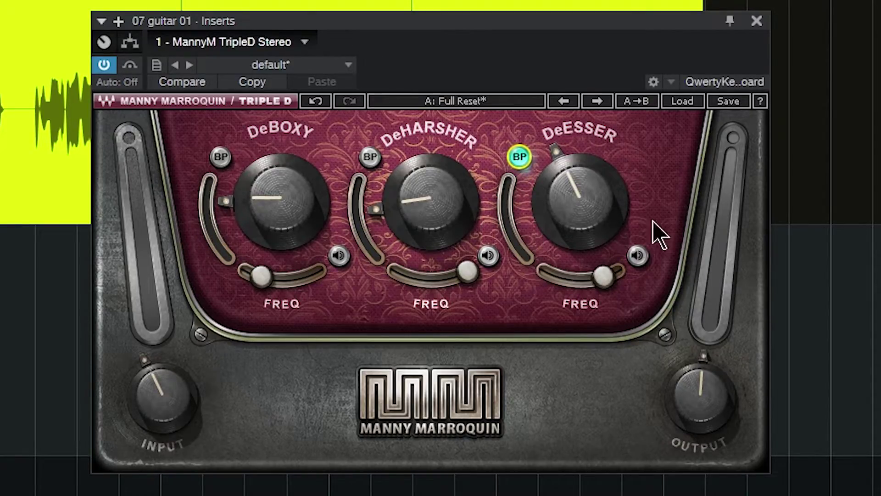
mouse_move(608, 189)
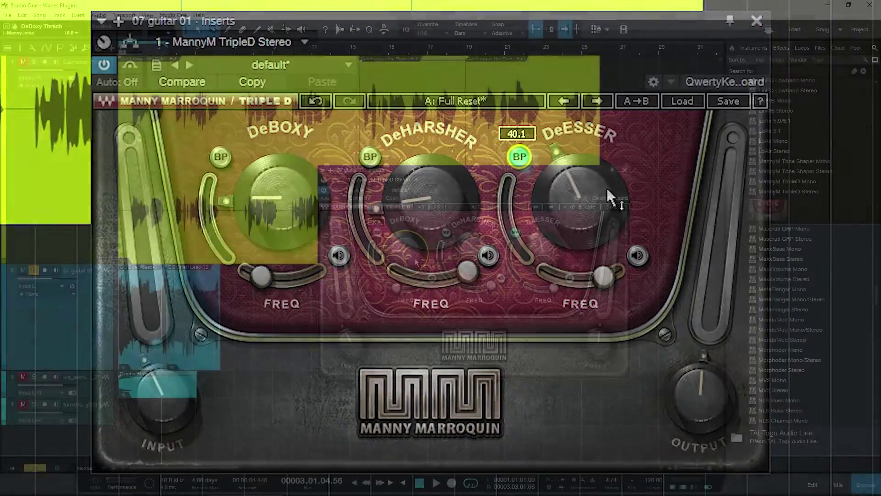
Unsolo the guitar track, solo the wa_evolve_cymbal_27 track with its MannyM TripleD insert open, and reposition the plug-in window
left_click(303, 213)
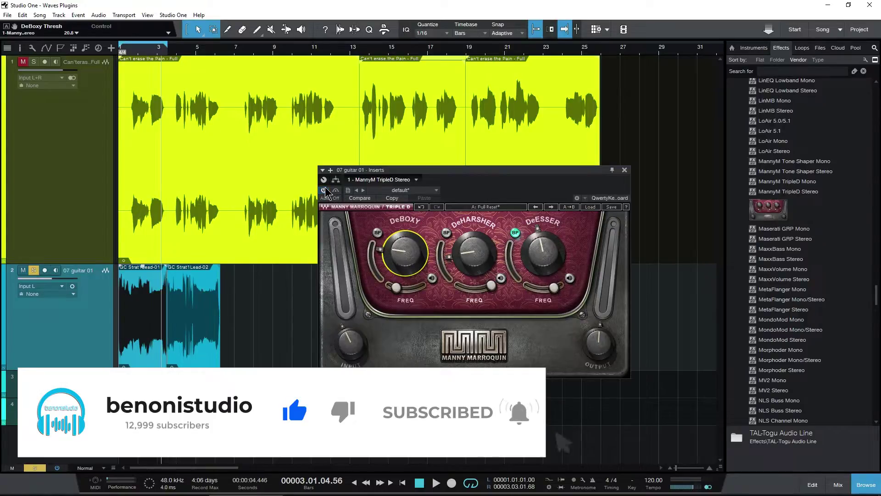
left_click(34, 270)
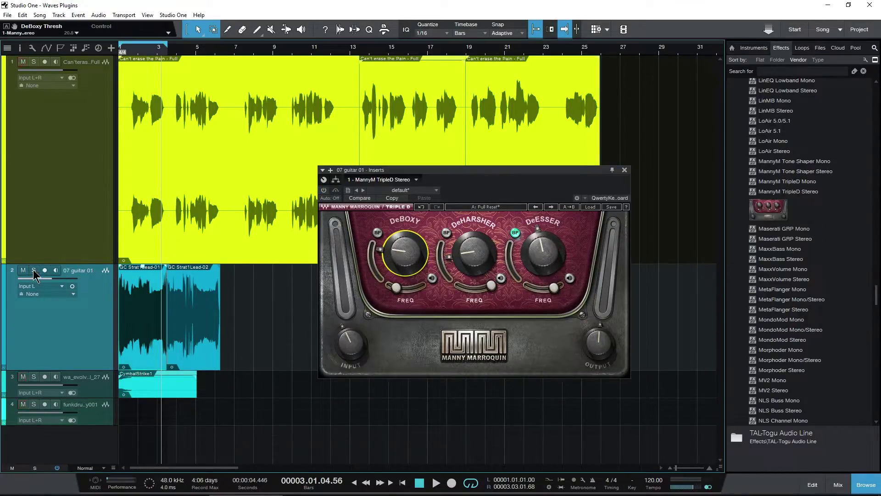
left_click(87, 394)
left_click(34, 376)
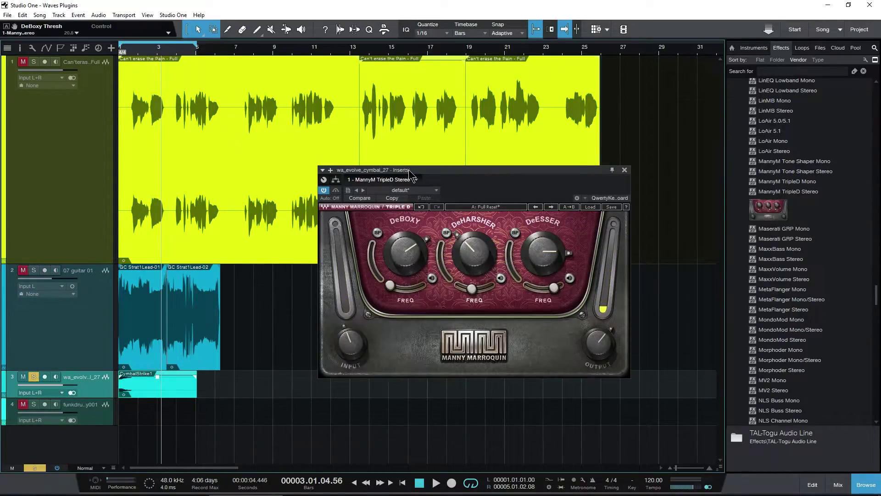
left_click_drag(408, 169, 411, 167)
Play the cymbal from the start with the MannyM TripleD insert bypassed and again with it enabled
key("Home")
key("space")
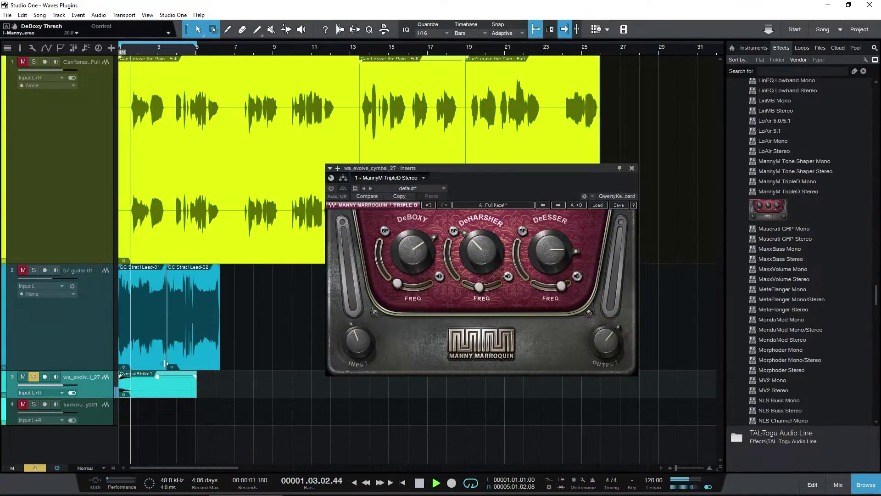
key("space")
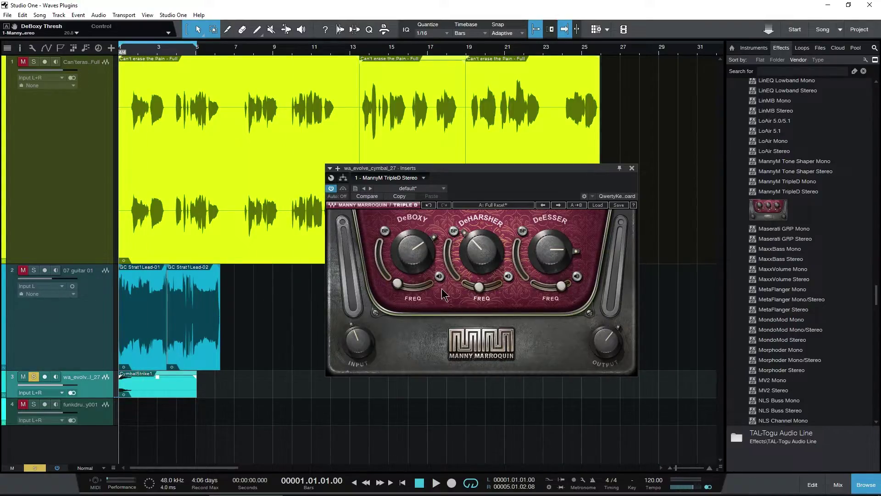
key("space")
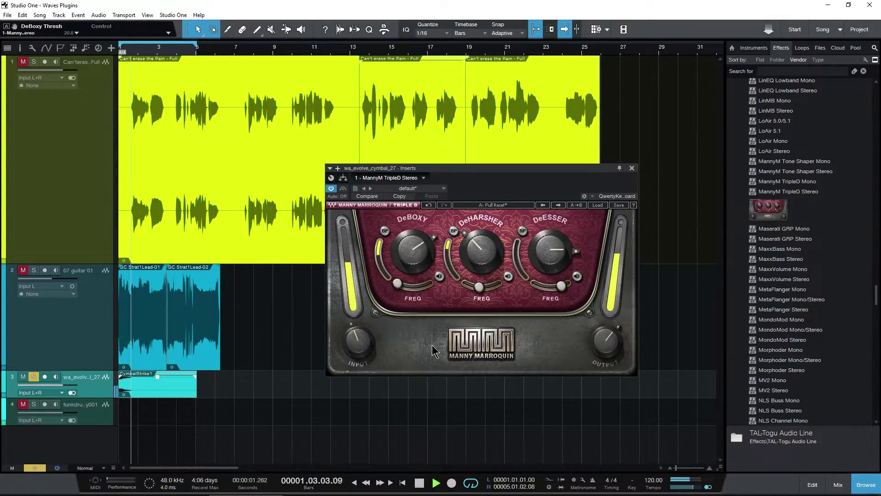
key("space")
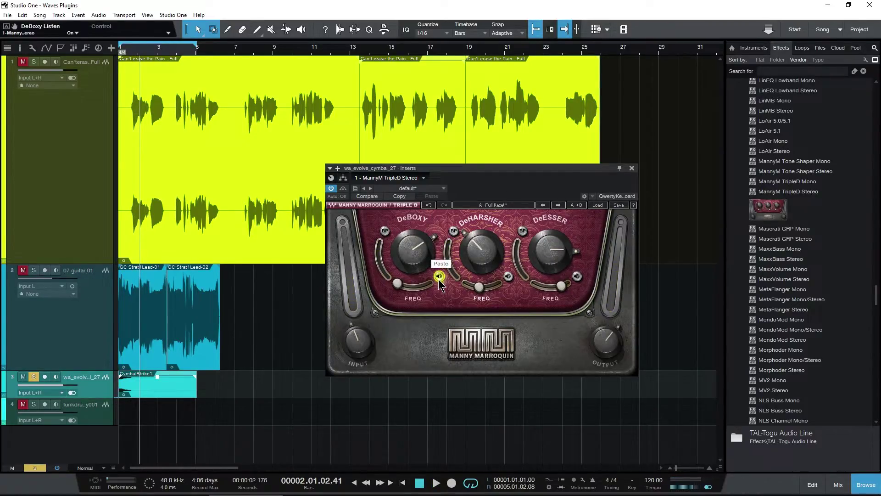
Audition the cymbal through the DeBoxy, DeHarsher and DeEsser listen modes, one band at a time
key("space")
key("space")
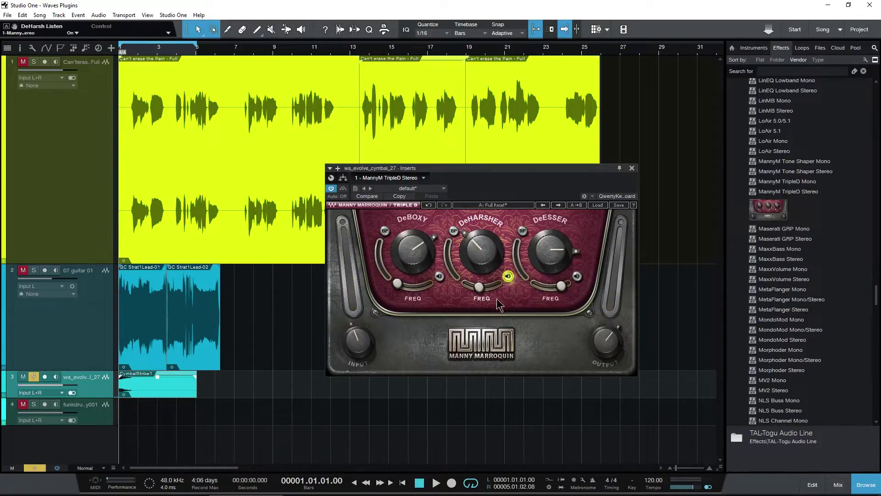
key("space")
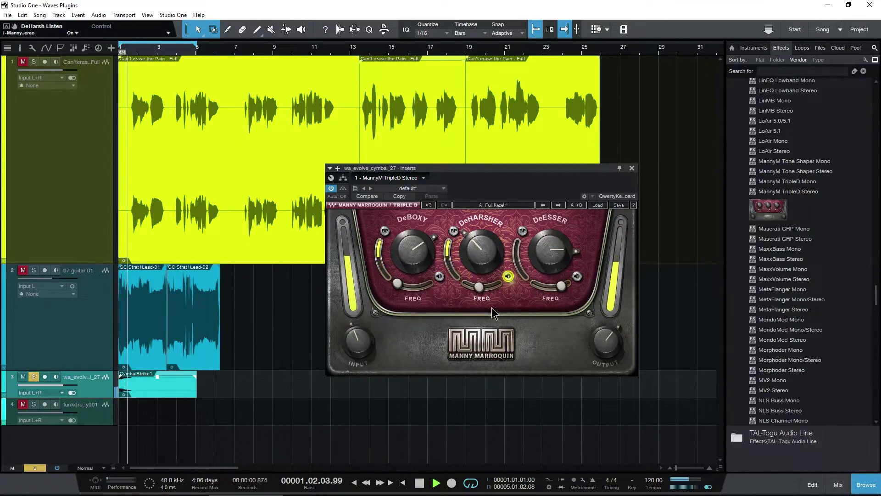
key("space")
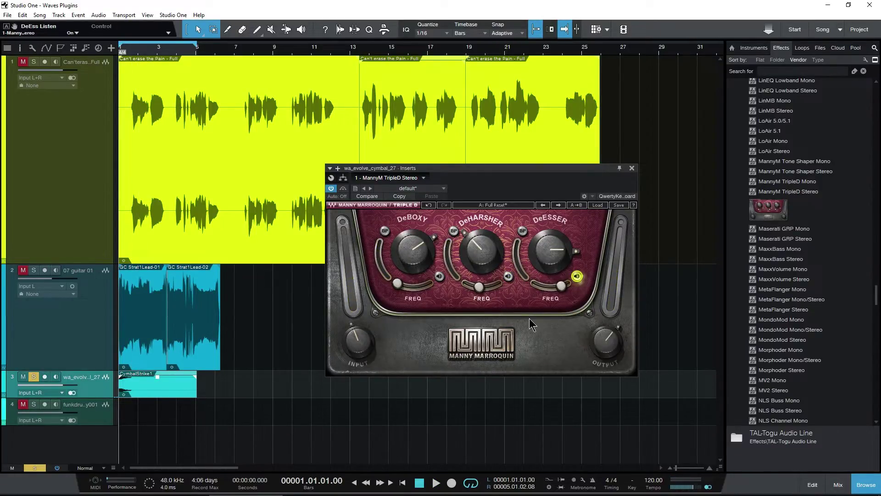
key("space")
key("space")
Compare the cymbal with the insert bypassed and enabled, with every band's listen mode off
key("space")
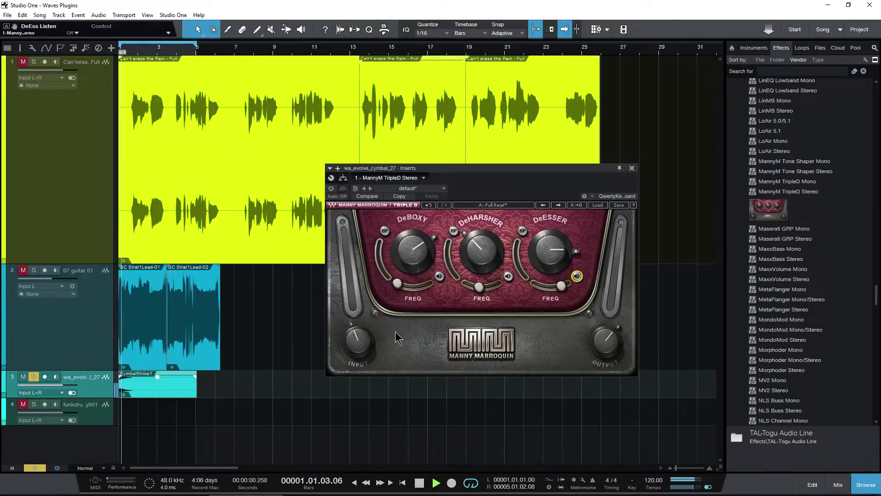
key("space")
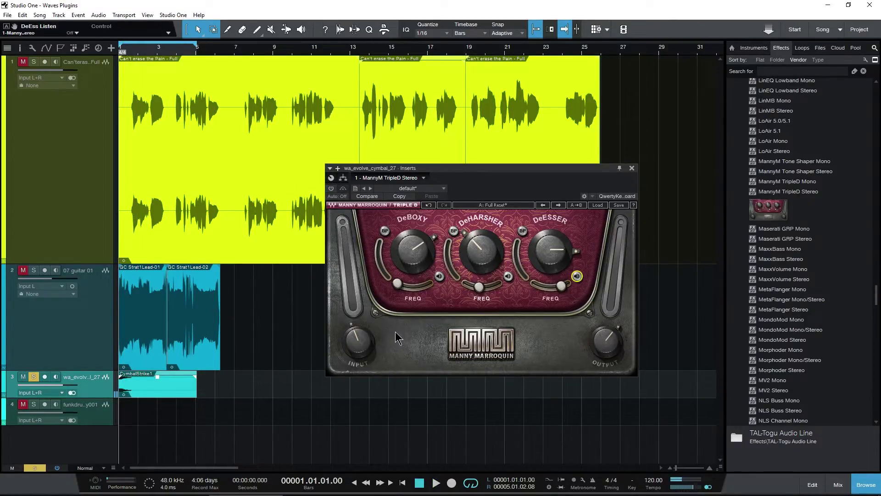
key("space")
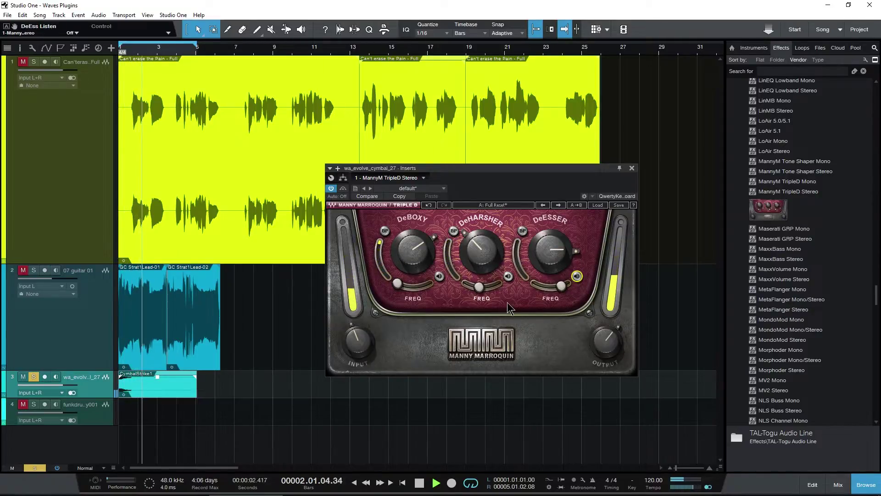
key("space")
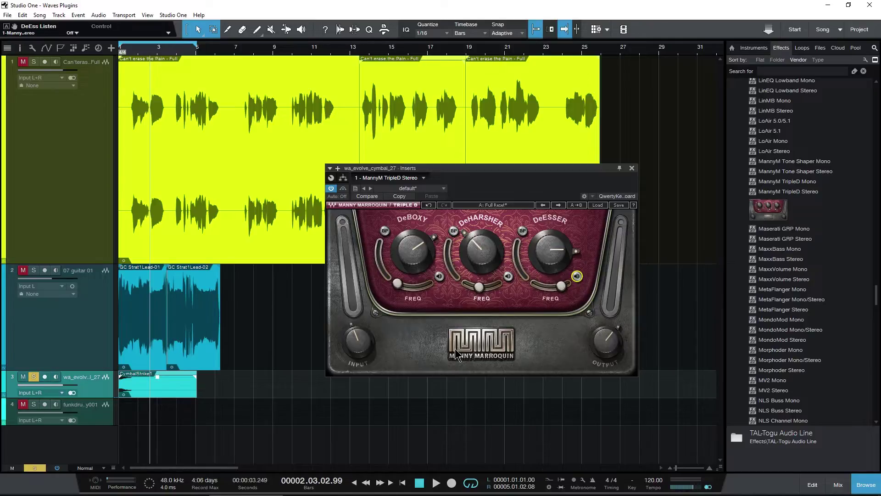
Feed the Tone Generator through the vocal's TripleD, set DeBoxy threshold and frequency to 100, and set the Spectrum Meter's maximum level to -56
left_click(166, 173)
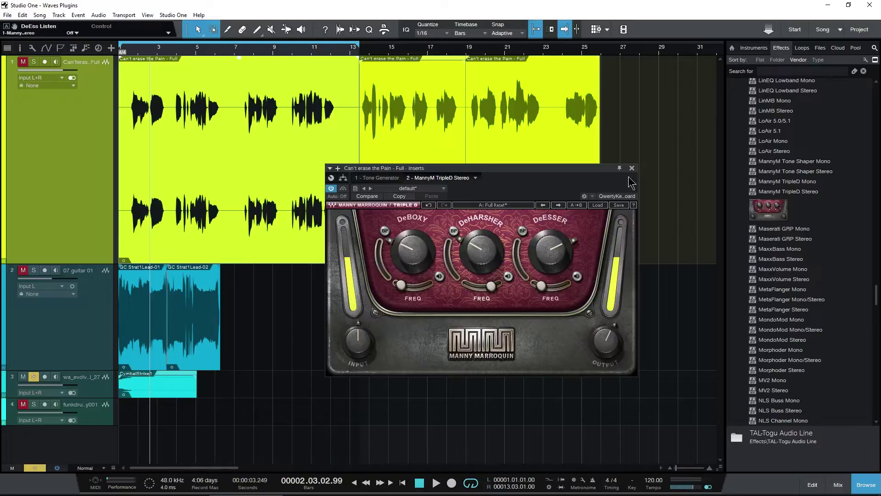
left_click(376, 177)
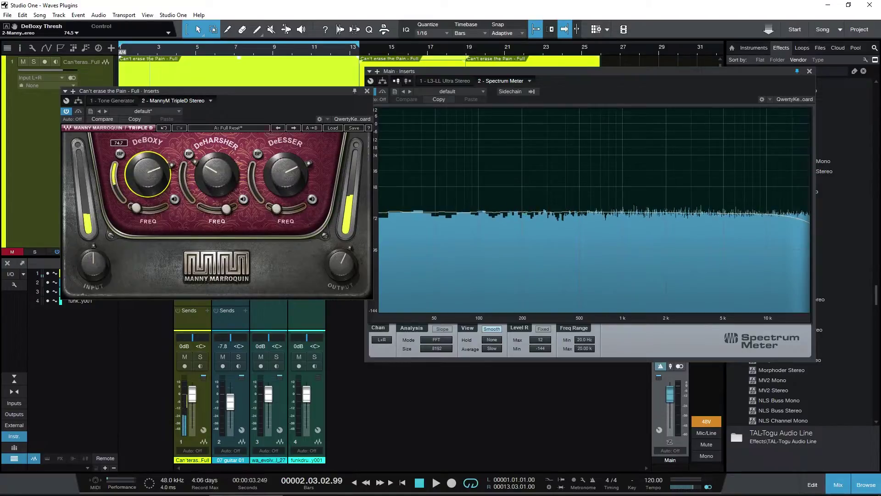
left_click_drag(147, 174, 147, 152)
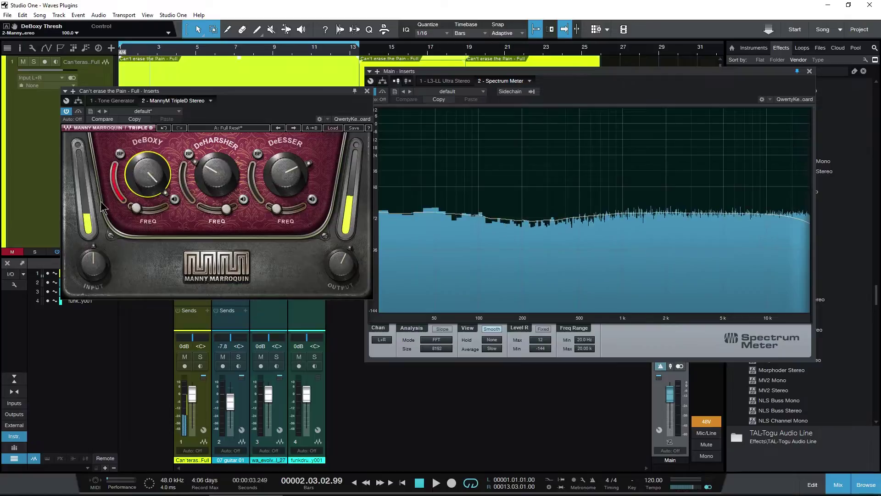
left_click_drag(133, 207, 170, 217)
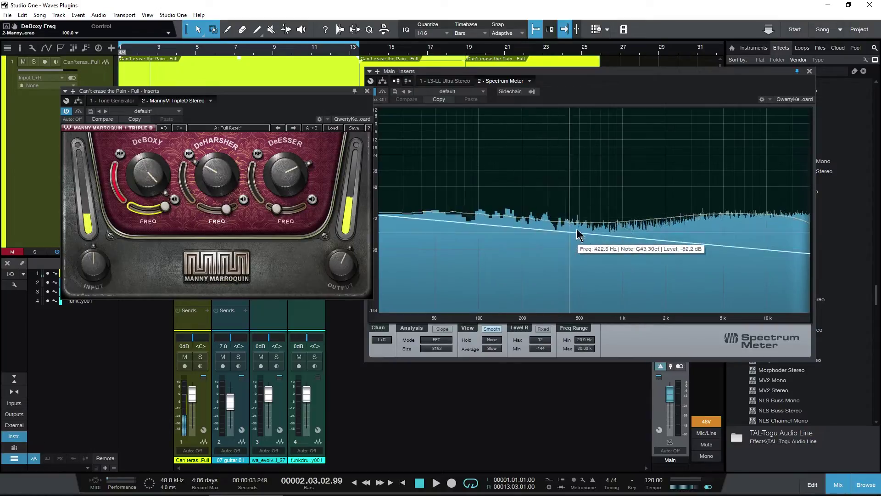
left_click_drag(569, 230, 586, 150)
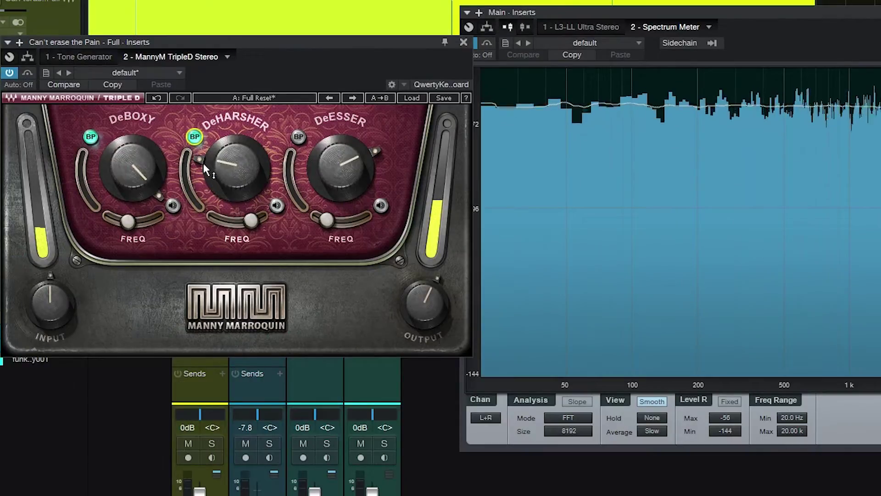
Re-enable the DeHarsher band, raise its threshold to maximum, and sweep its frequency down to about 24 against the Spectrum Meter curve
left_click(188, 154)
left_click_drag(201, 150, 257, 186)
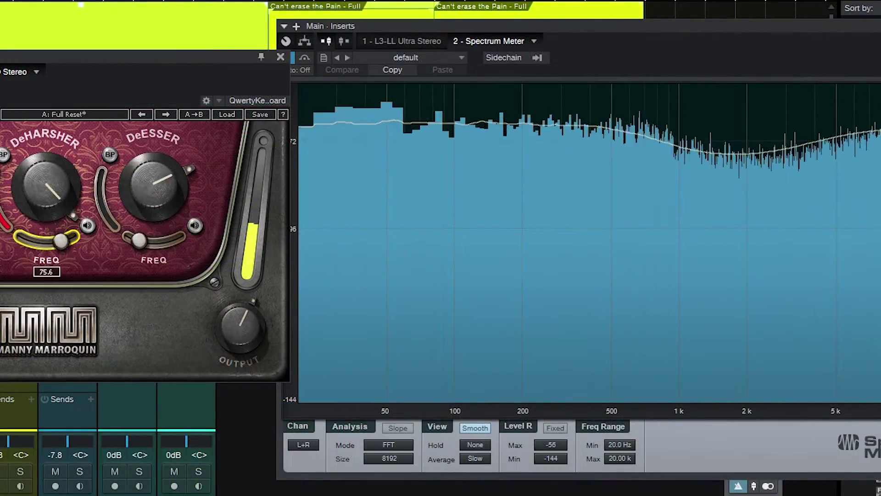
left_click_drag(60, 240, 33, 239)
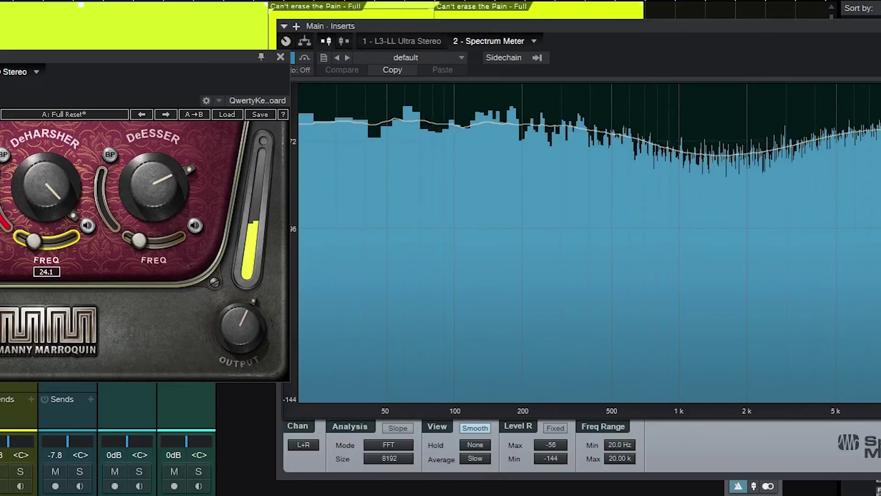
Set the vocal's DeEsser threshold to about 72 while the Tone Generator signal runs through the Spectrum Meter
left_click_drag(140, 202, 157, 189)
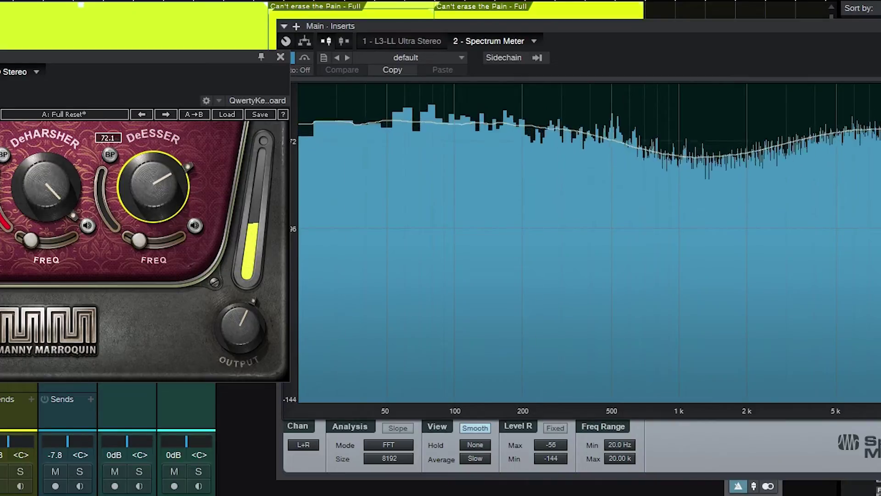
left_click_drag(42, 186, 62, 173)
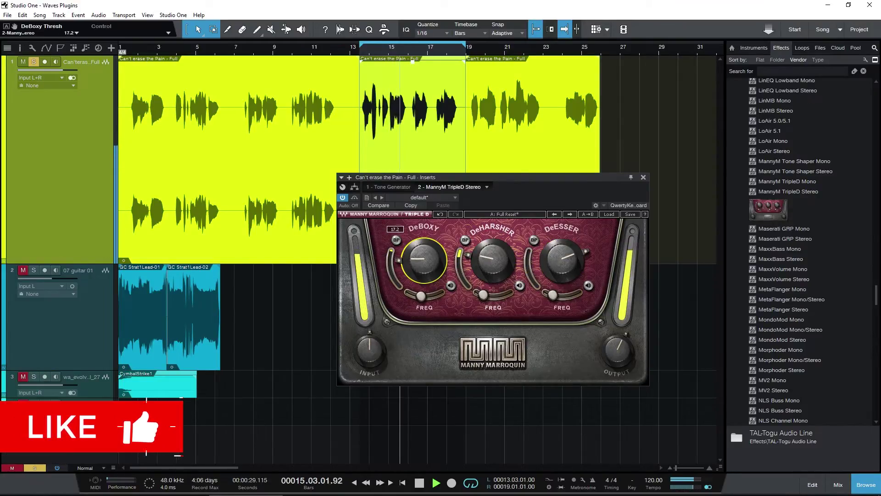
Fine-tune the vocal's DeHarsher threshold and raise its DeEsser threshold to 79.2 during solo playback of the second vocal clip
left_click(485, 264)
left_click(562, 260)
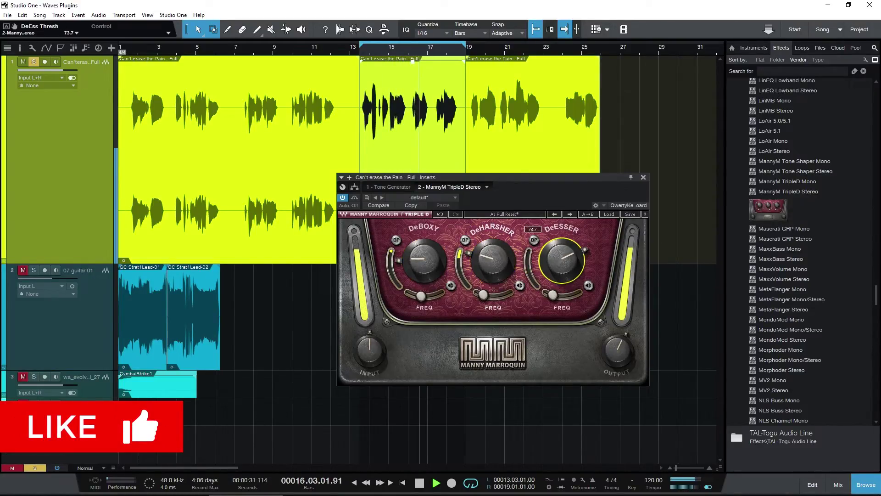
left_click_drag(562, 260, 561, 256)
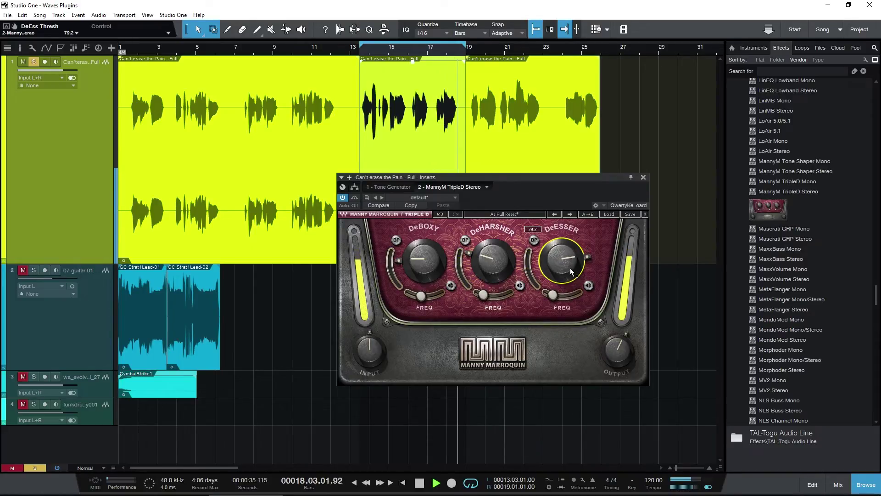